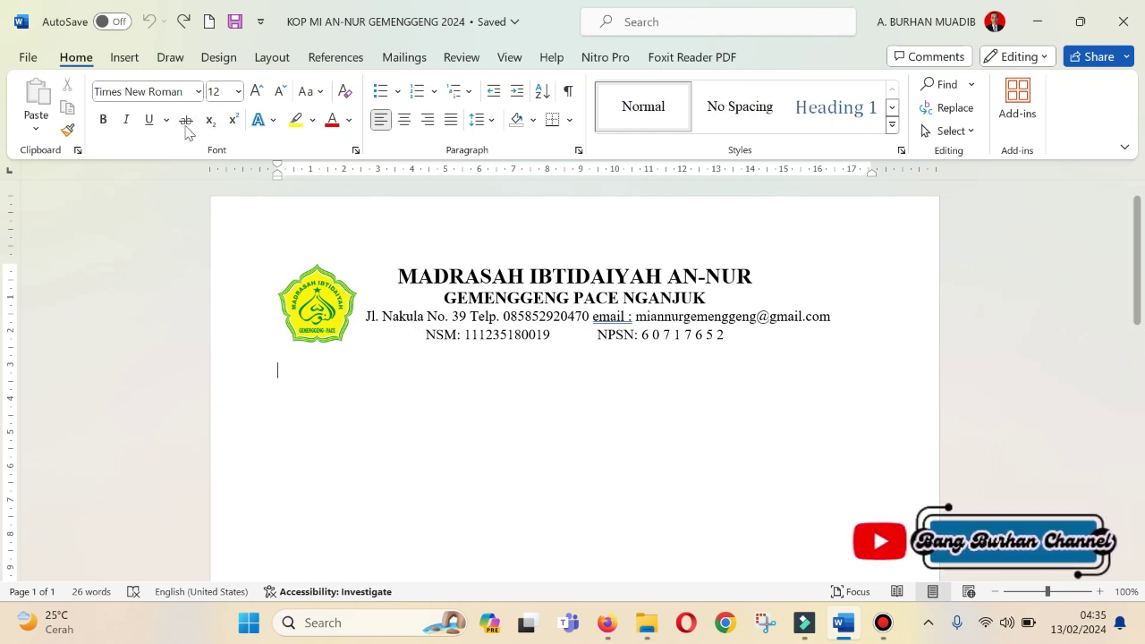
- Draw a straight line shape across the page width under the header
click(125, 57)
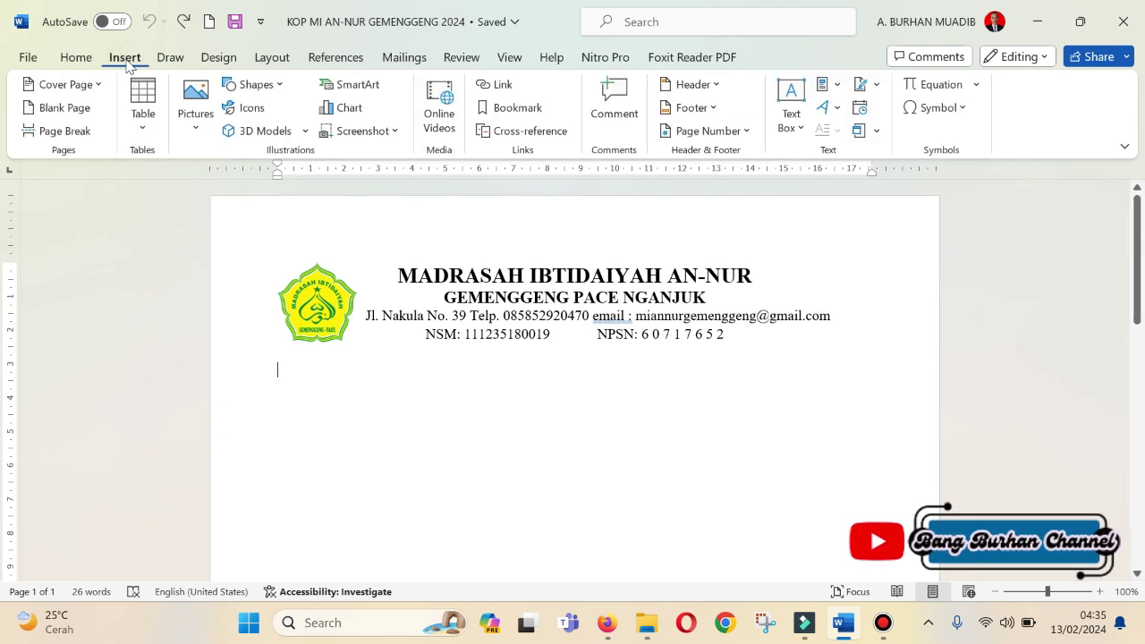
click(277, 85)
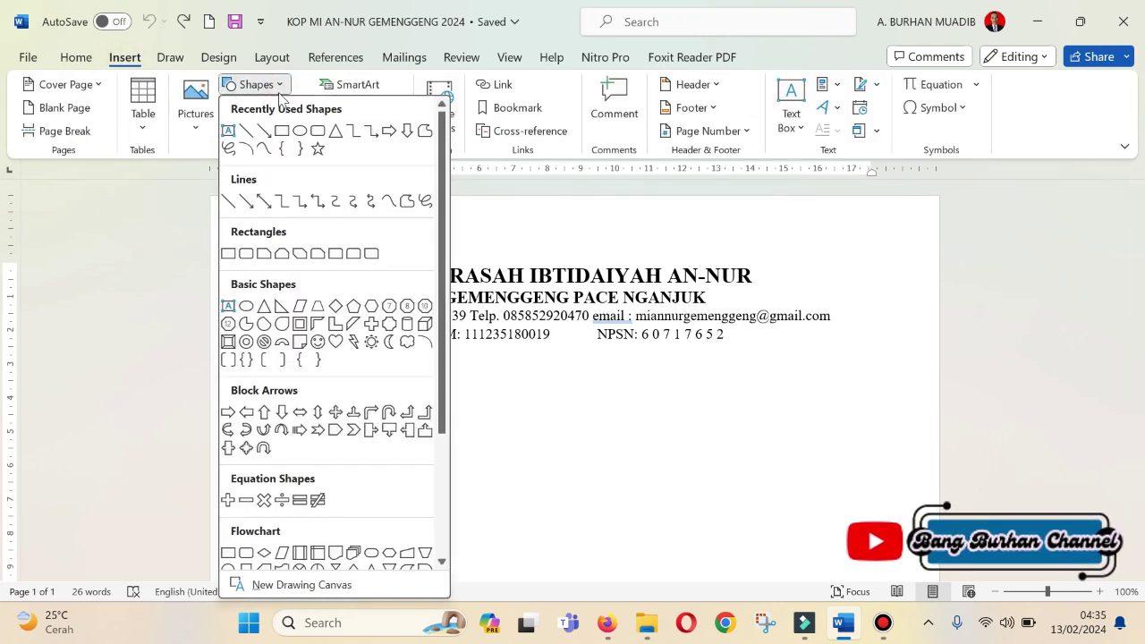
click(246, 130)
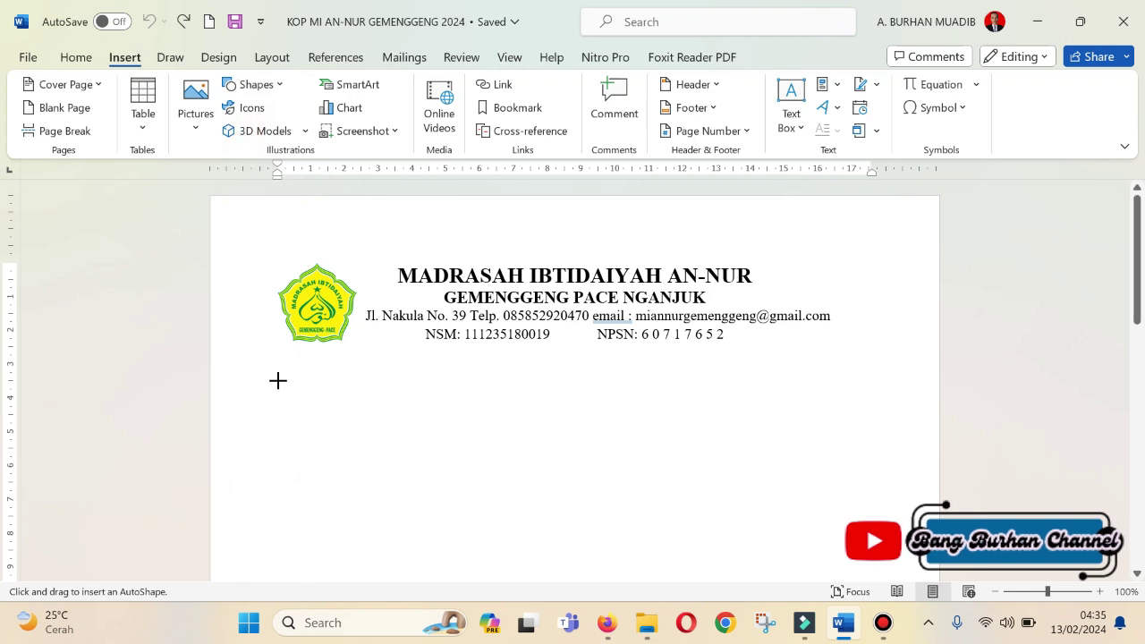
drag(277, 361, 854, 363)
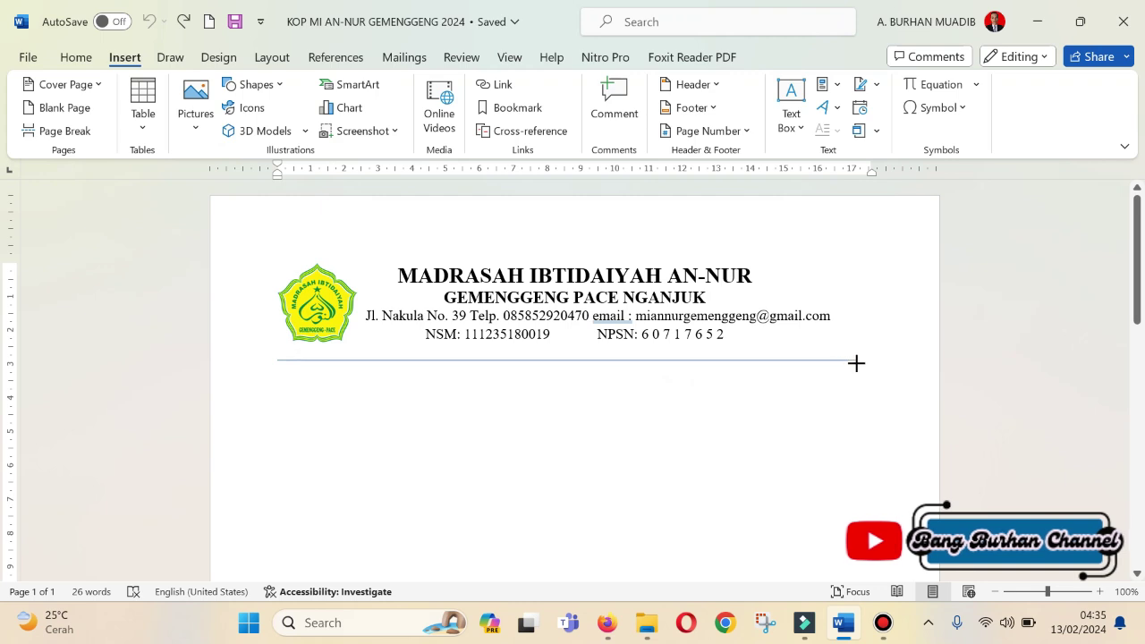
drag(856, 363, 856, 361)
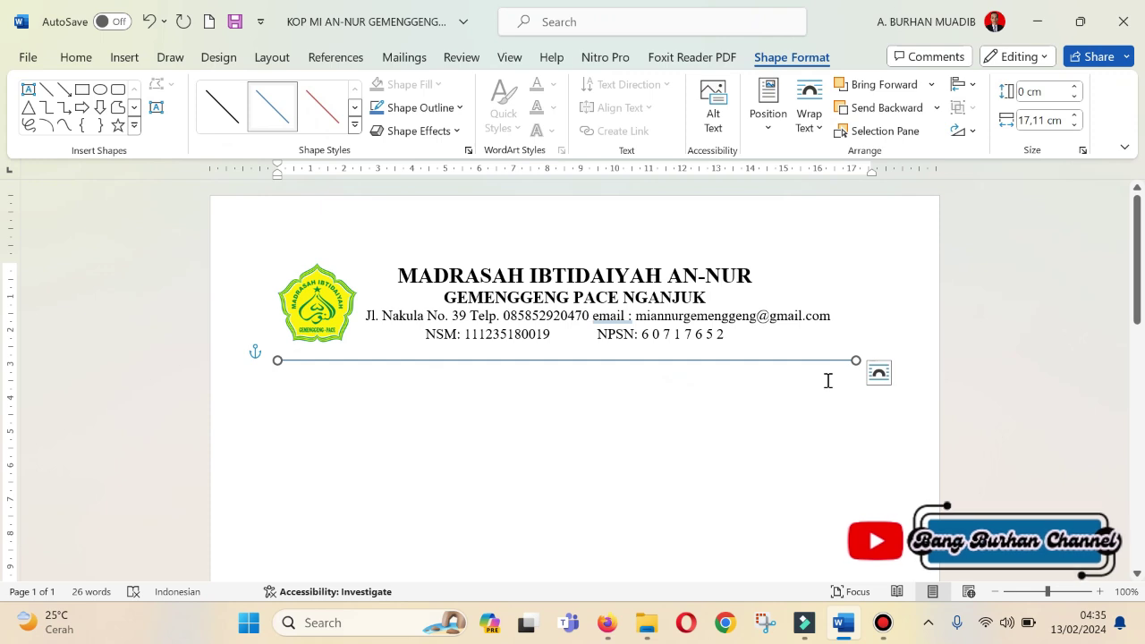
- Adjust the drawn line's length and angle, then undo and delete it
drag(855, 360, 809, 355)
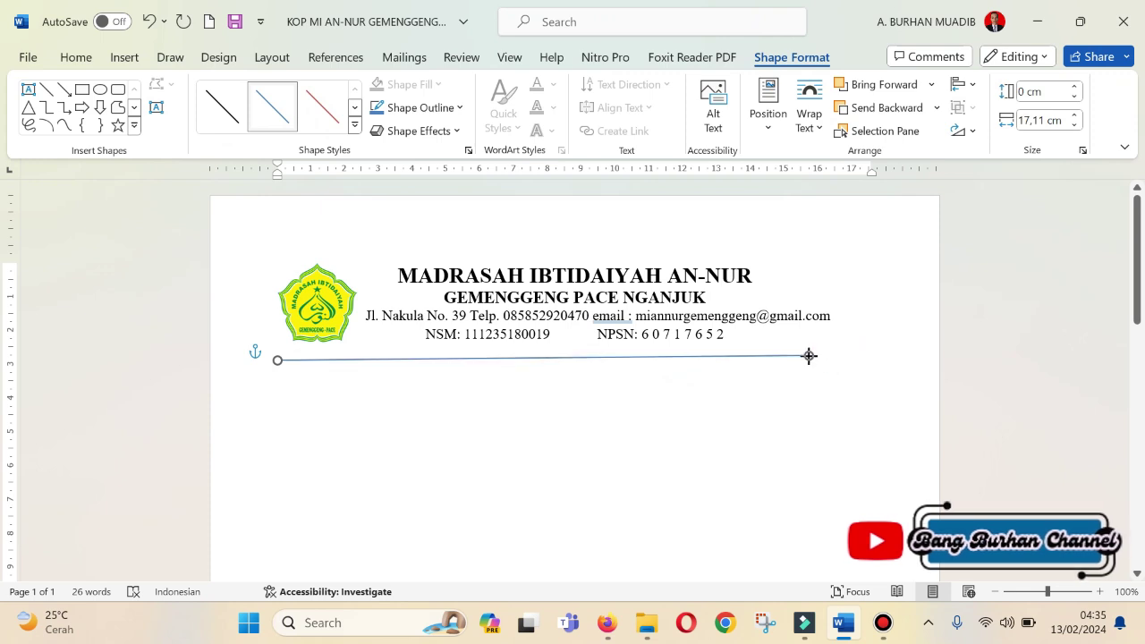
drag(809, 355, 813, 386)
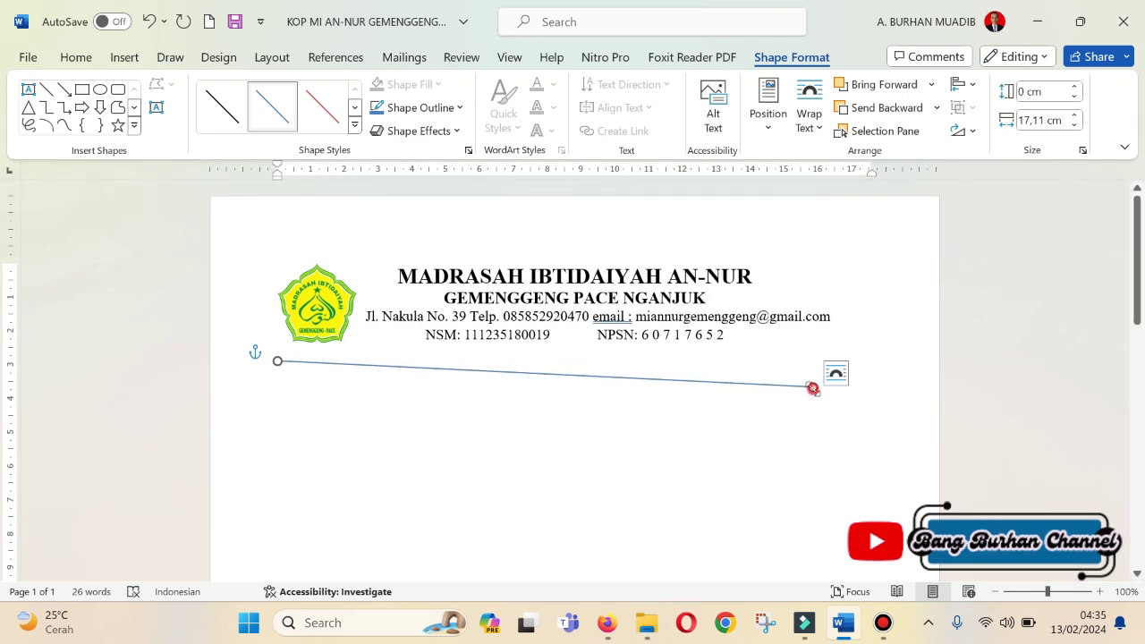
drag(812, 388, 804, 360)
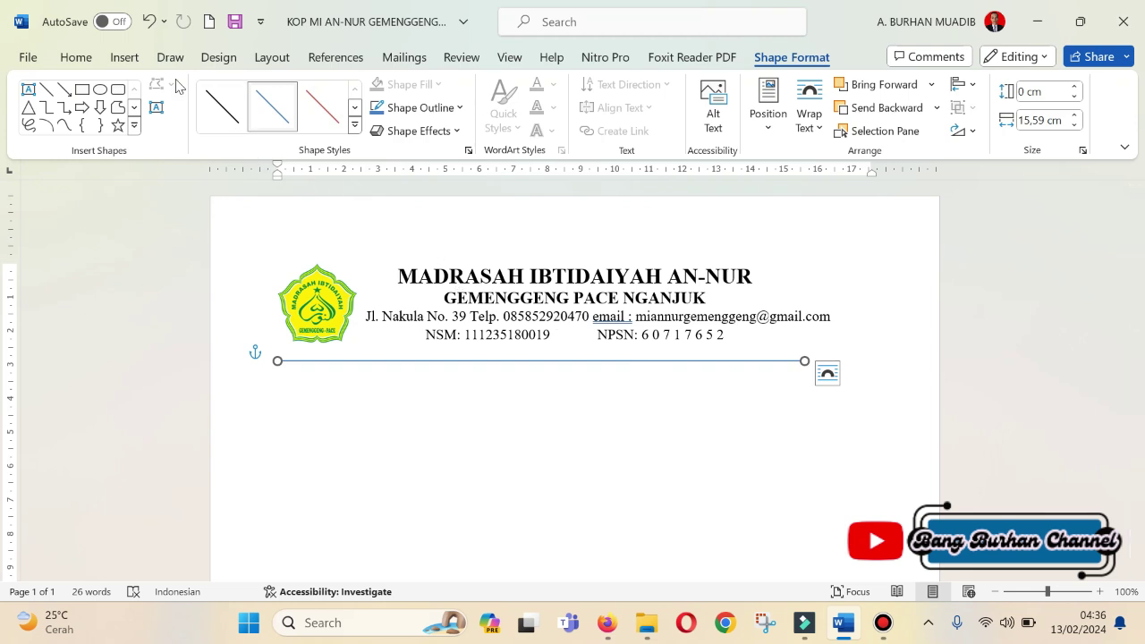
click(150, 21)
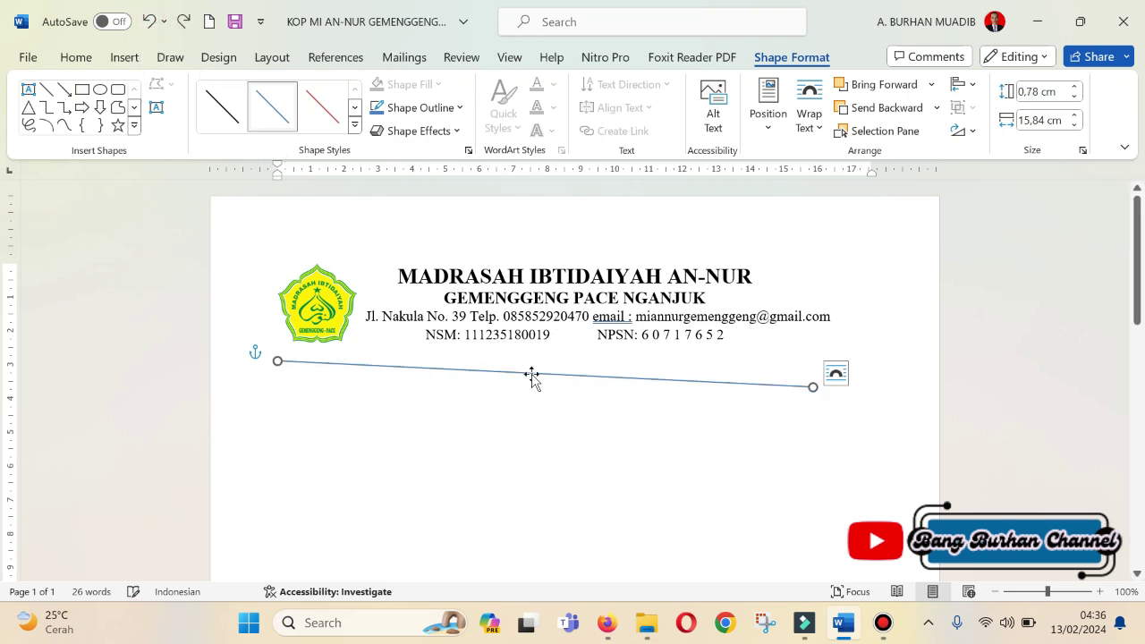
key(Delete)
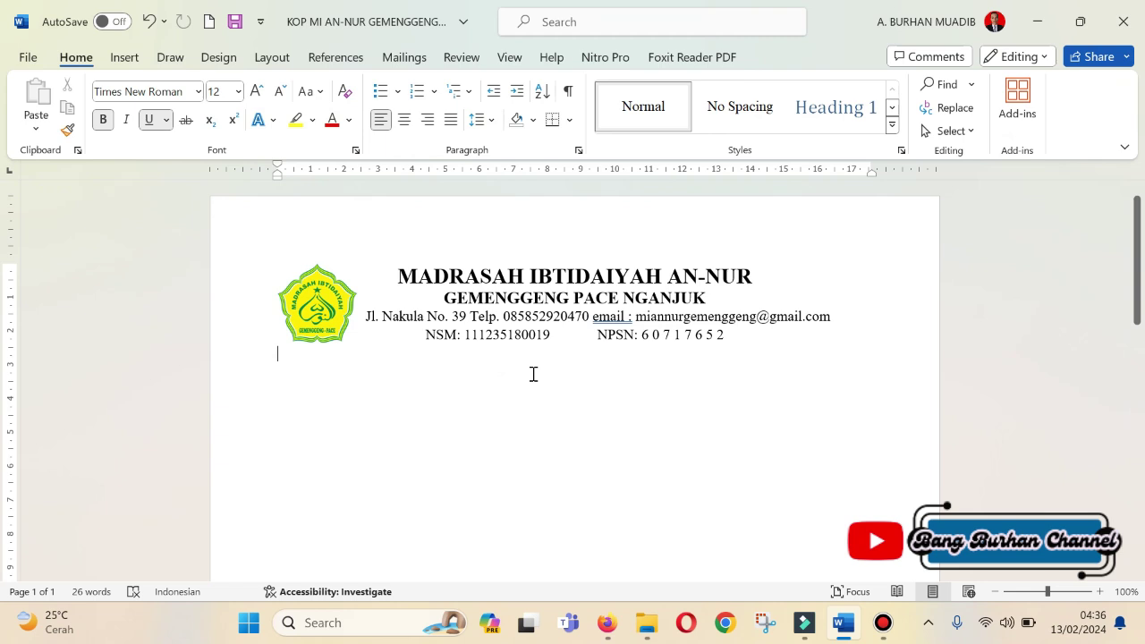
- With underline off, type --- and ___ to create thin and thick separator lines
text(=)
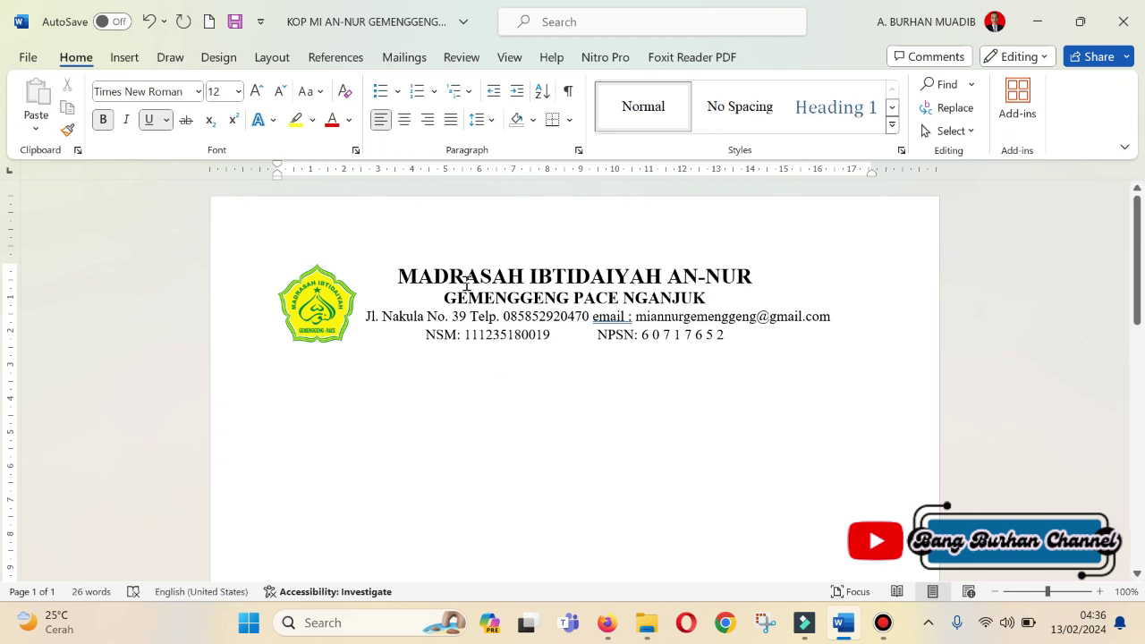
click(149, 119)
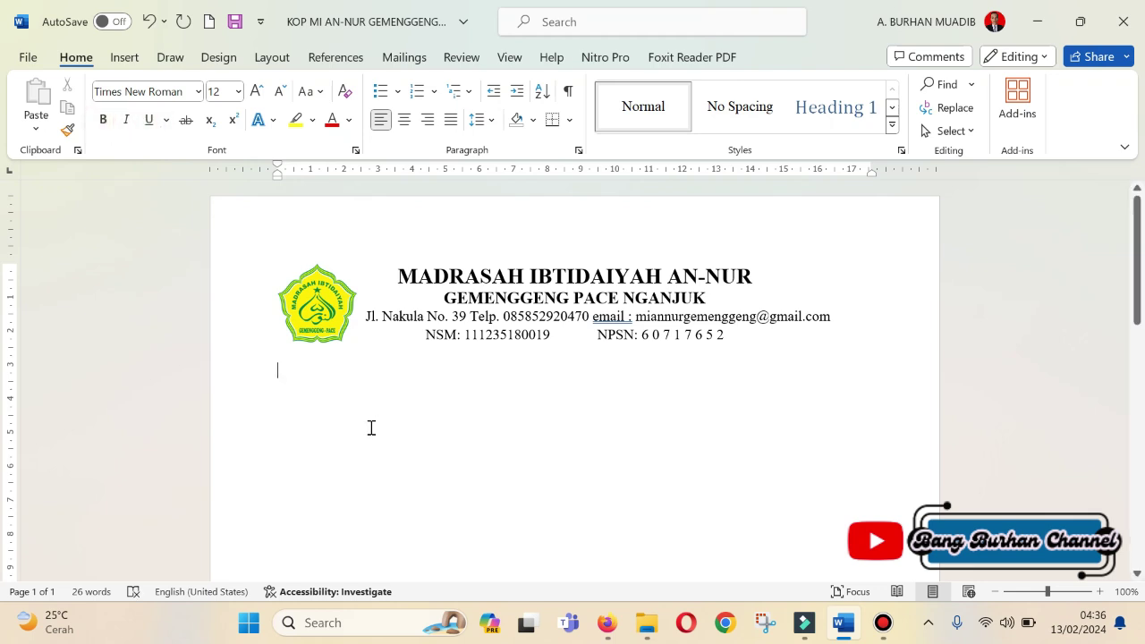
text(---)
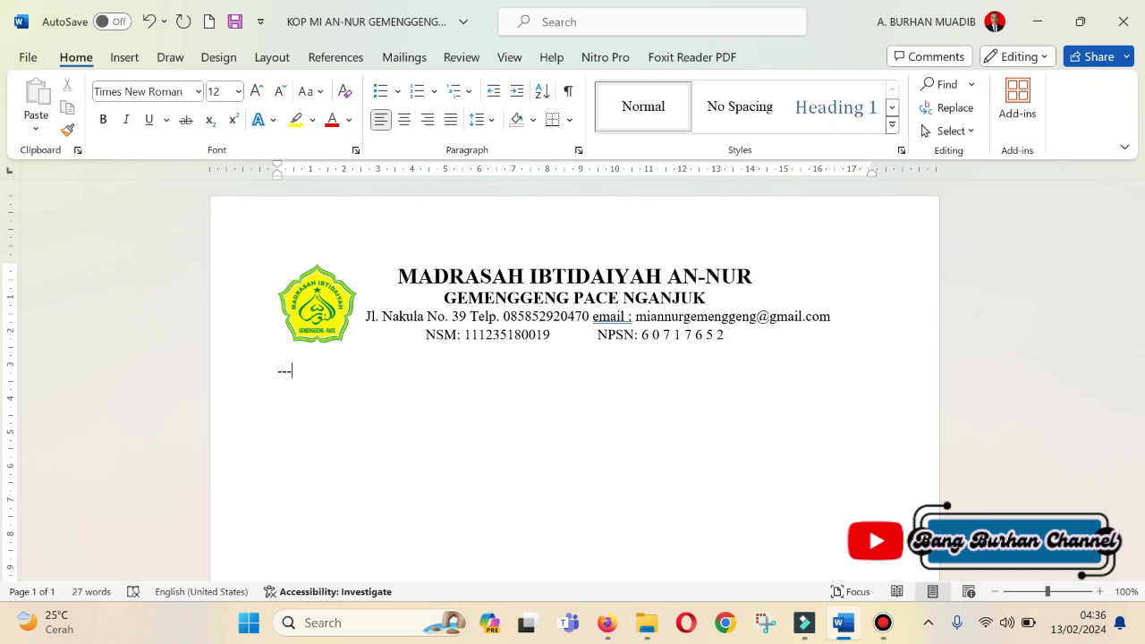
key(Return)
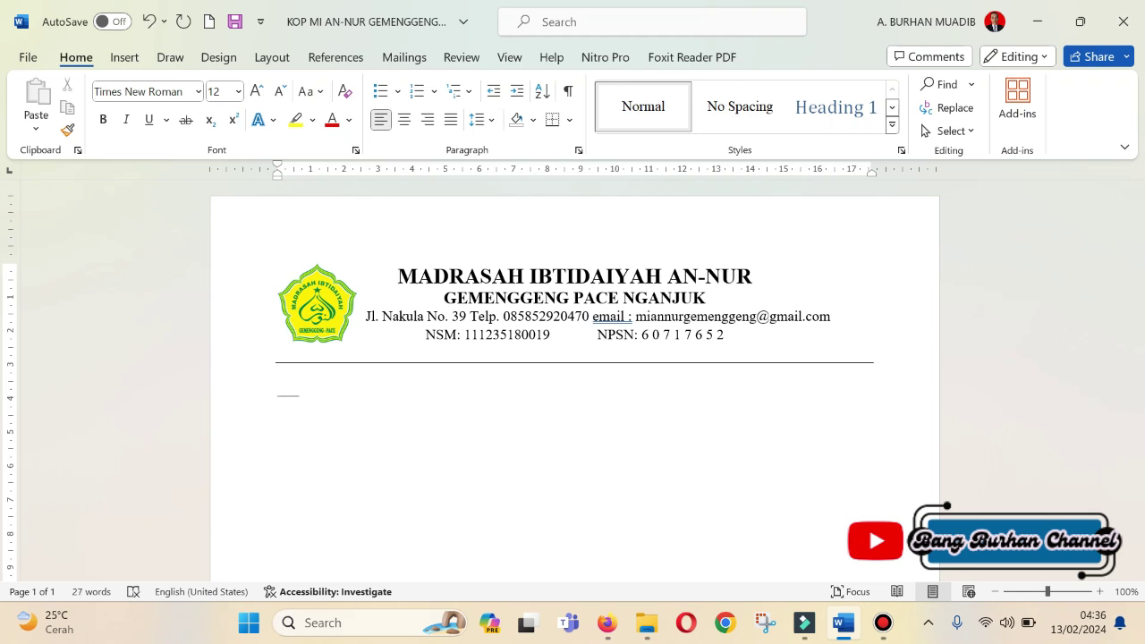
key(Return)
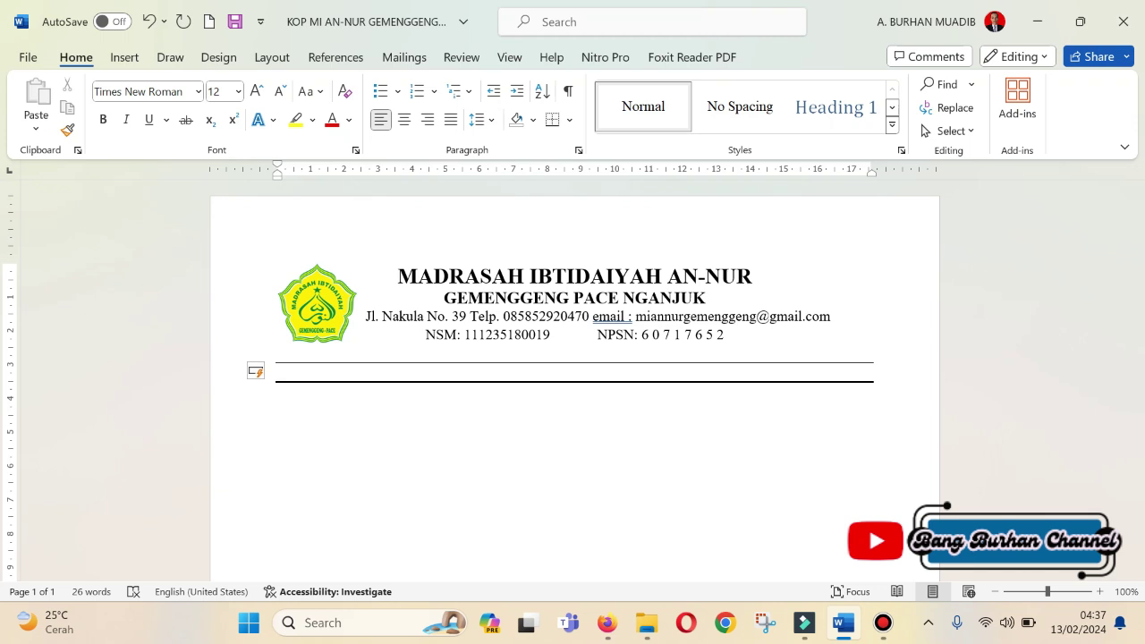
- Below the two existing lines, type === to create a double separator line
click(280, 407)
key(Return)
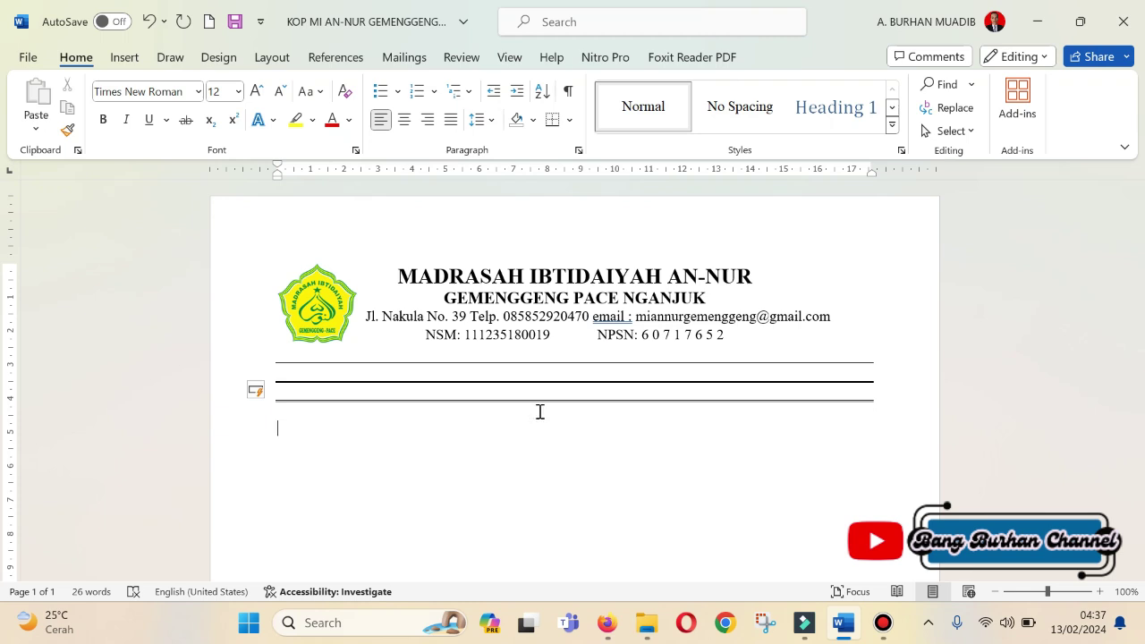
- Beneath the existing separator lines, type ### to create a triple border line
click(280, 429)
key(Return)
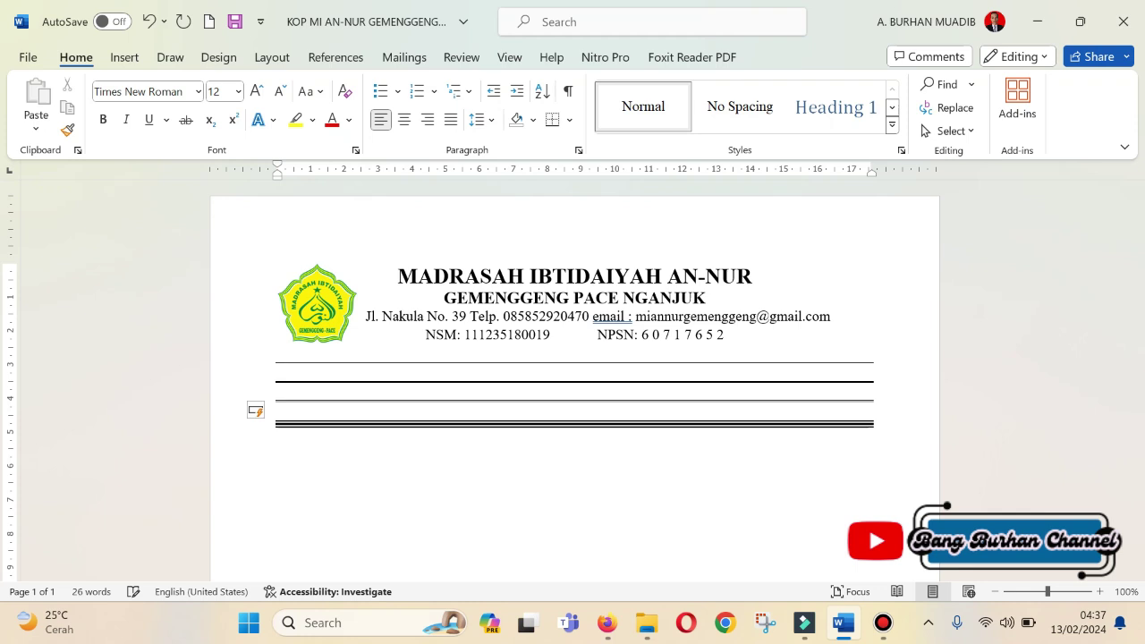